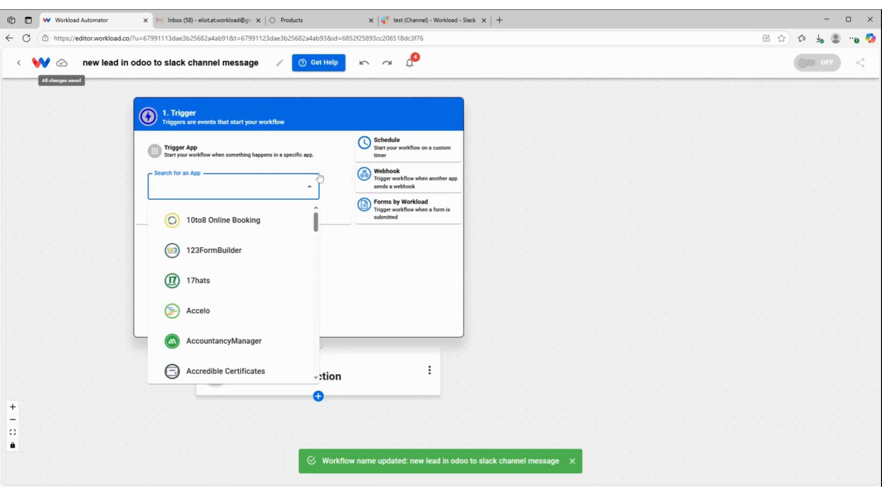
Set the workflow trigger to the New Lead/Opportunity event of Odoo ERP Self Hosted
text(odoo)
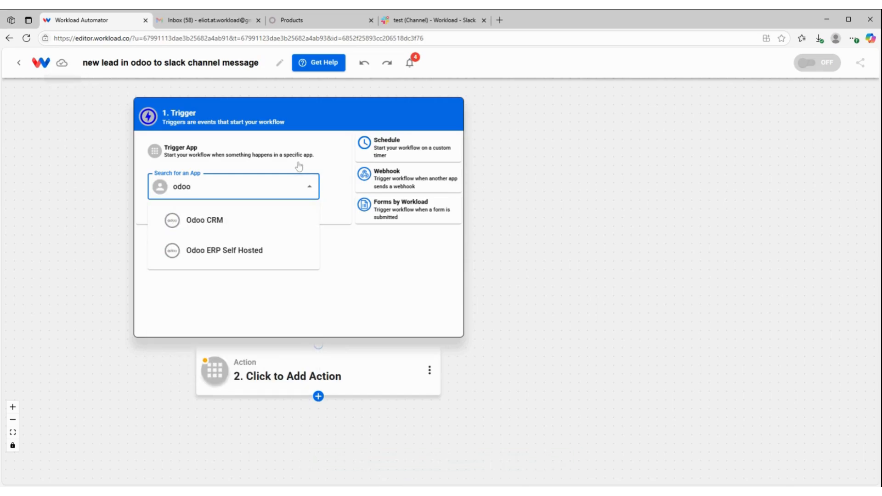
click(223, 252)
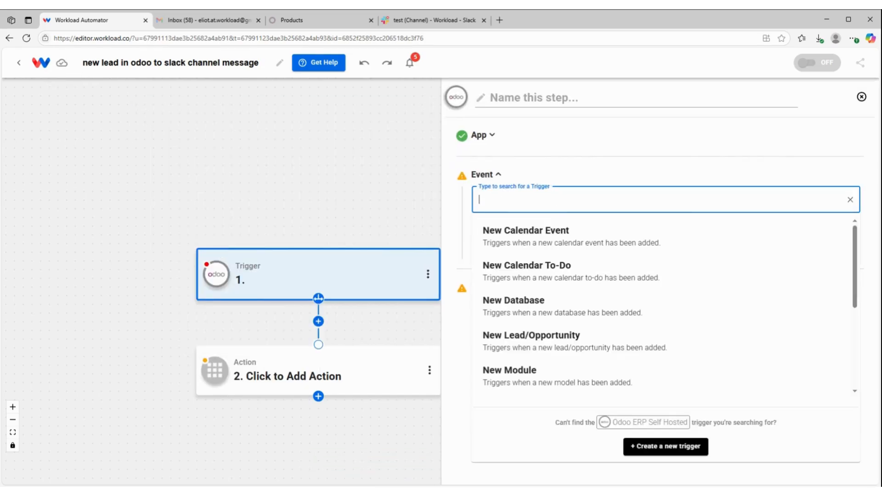
scroll(578, 272, down, 1)
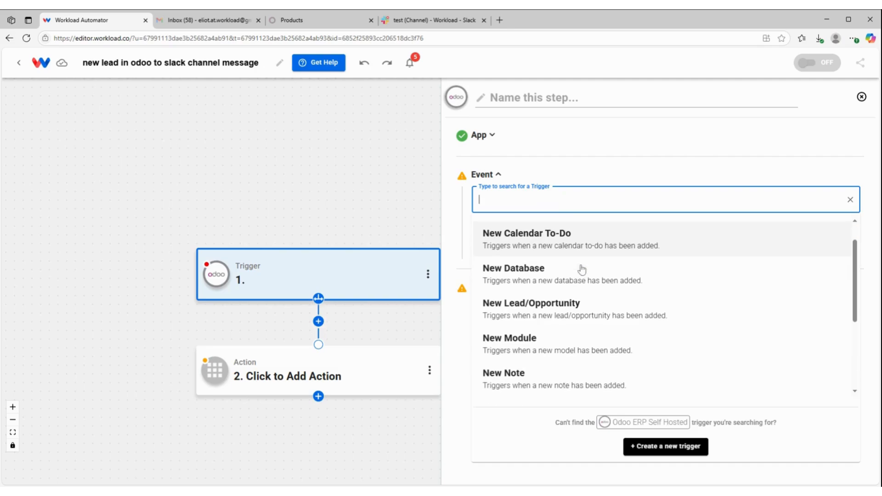
click(563, 307)
click(600, 242)
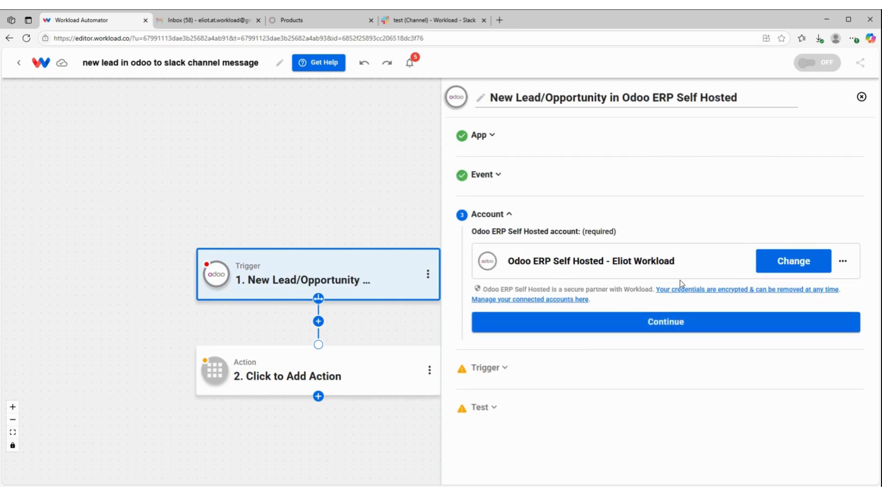
Keep the connected Odoo account, select the workload2 database, and test the trigger
click(650, 322)
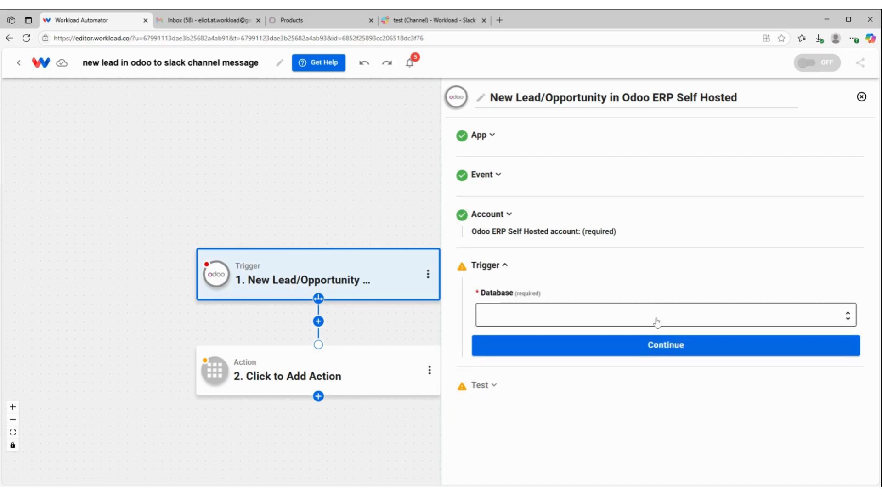
click(653, 303)
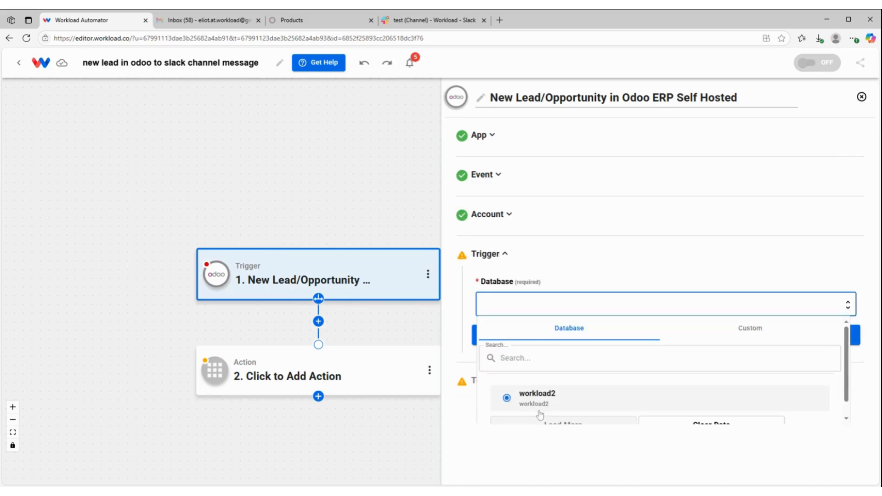
click(547, 405)
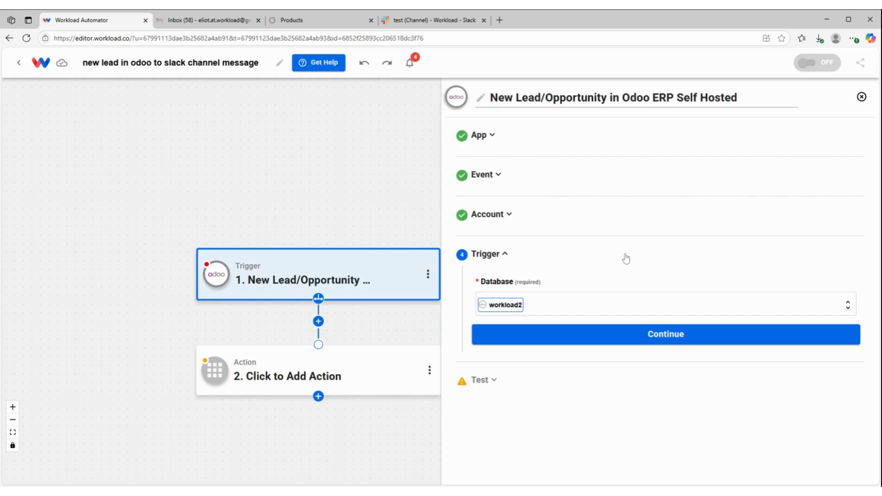
click(703, 335)
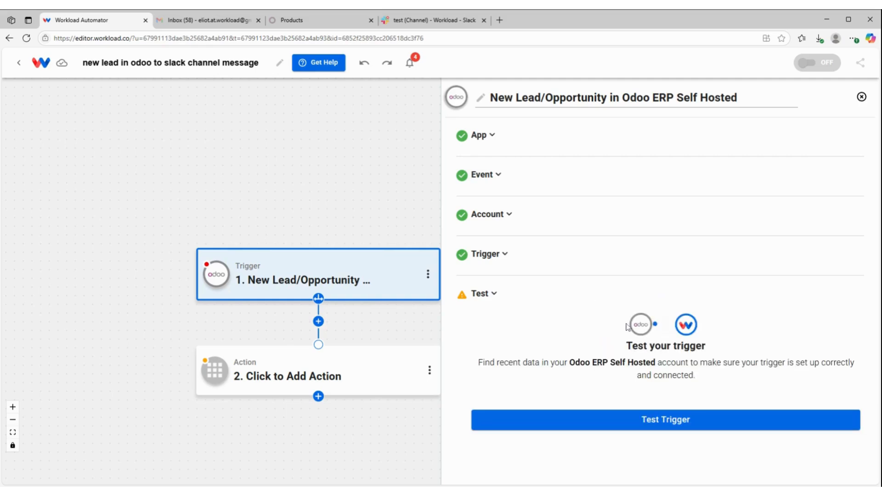
click(611, 412)
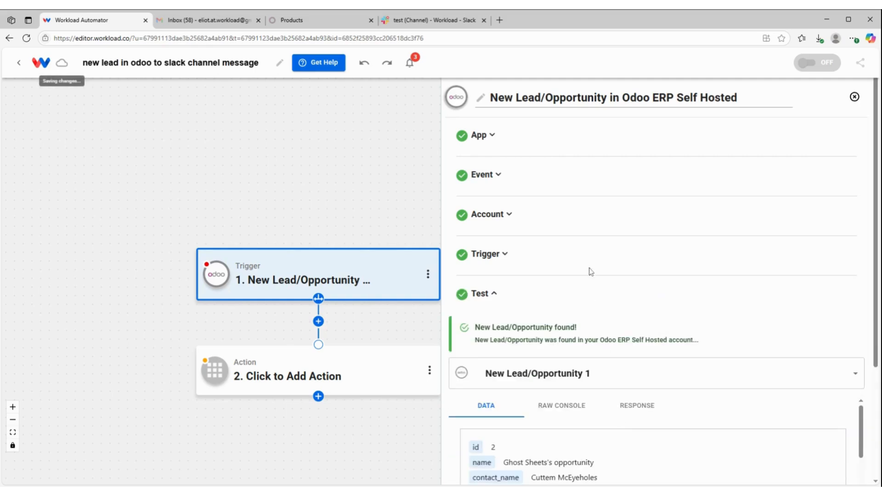
Examine the data fields of the sample lead returned by the trigger test, including the unlabelled contact and company entries
scroll(642, 304, down, 1)
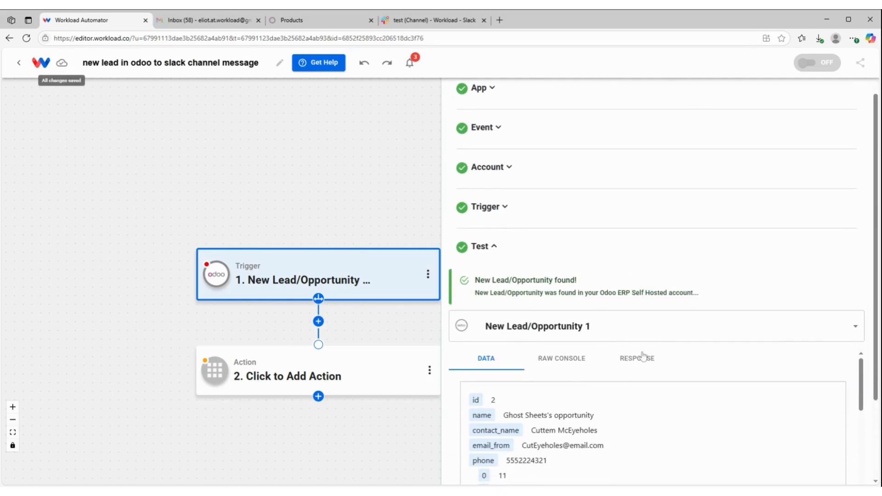
scroll(652, 314, down, 1)
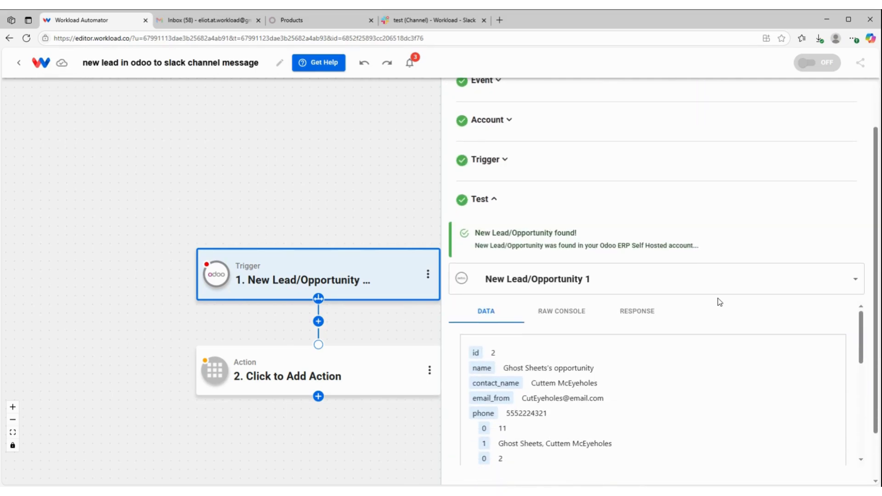
scroll(598, 394, down, 1)
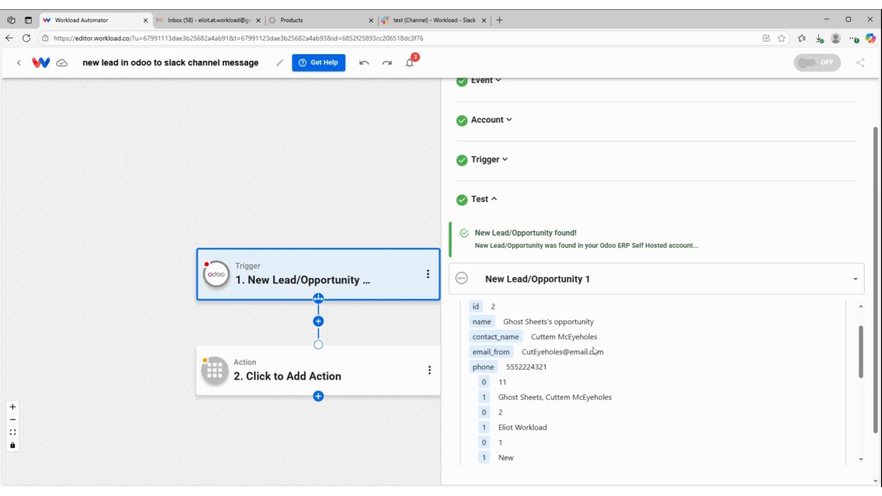
scroll(590, 344, up, 1)
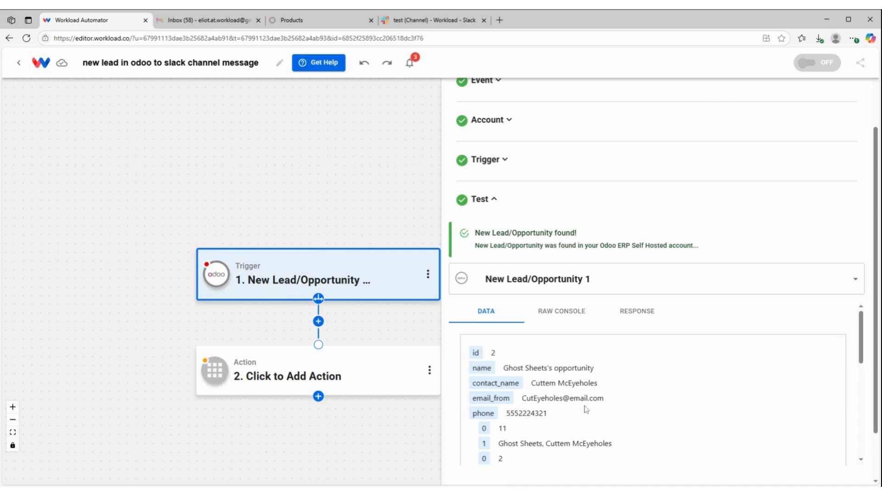
scroll(590, 406, down, 3)
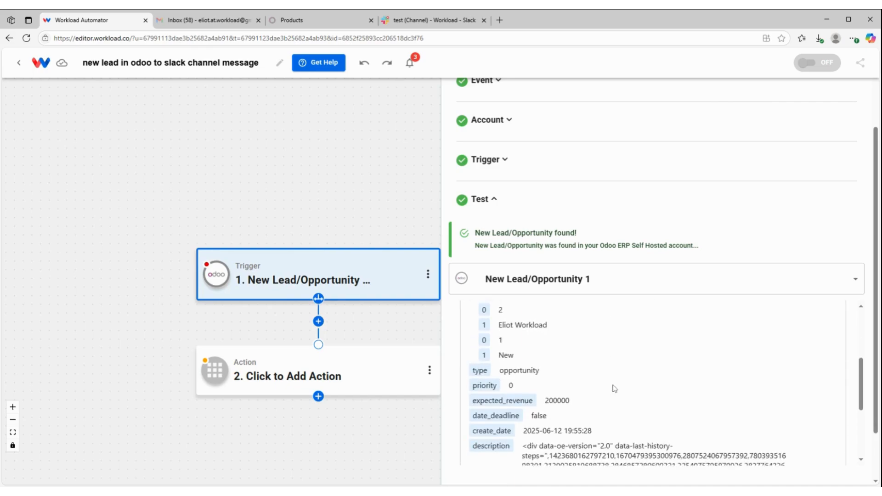
scroll(615, 381, down, 1)
scroll(602, 376, down, 1)
scroll(574, 382, up, 3)
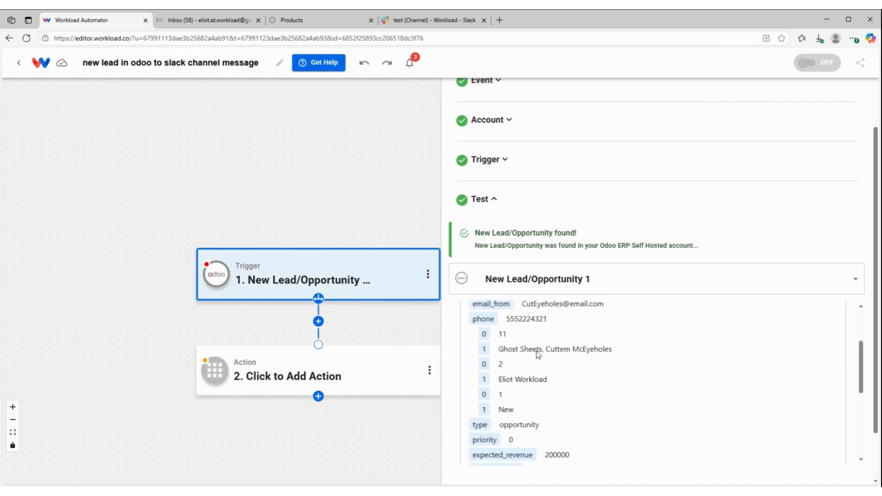
drag(541, 352, 489, 353)
click(541, 353)
scroll(517, 345, up, 3)
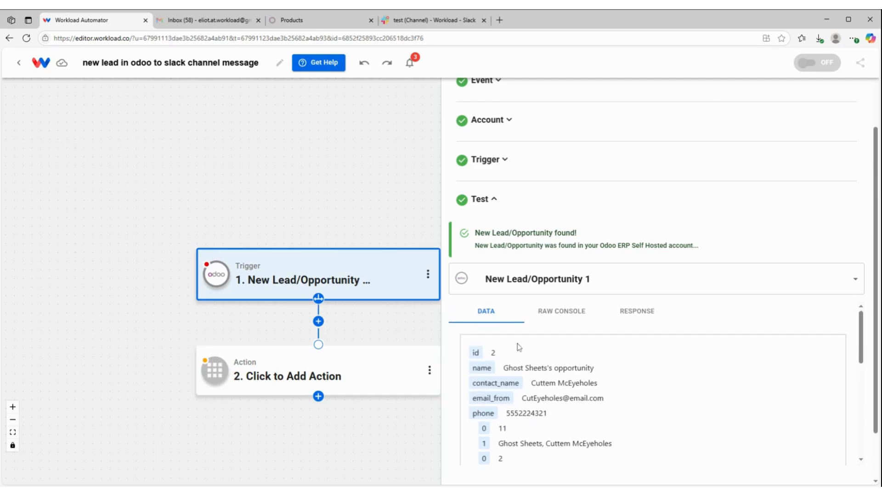
Inspect the sample lead's raw console output to see how its nested arrays are structured
click(561, 310)
scroll(513, 381, down, 1)
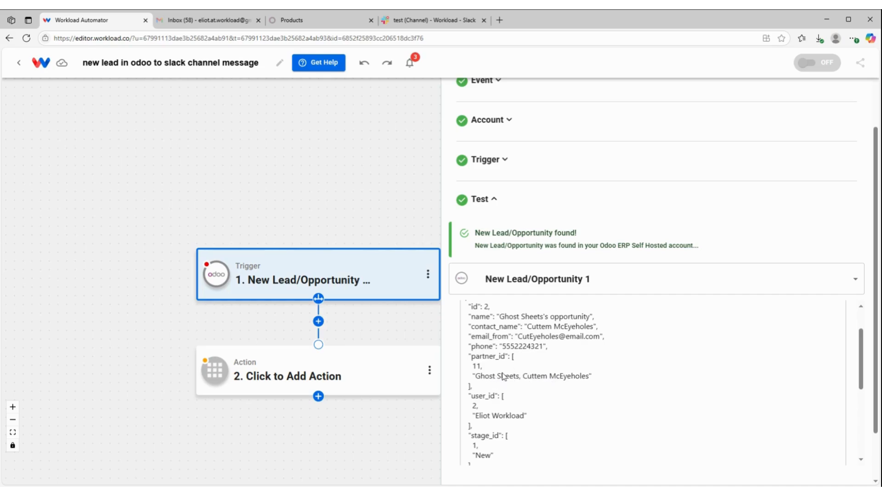
scroll(542, 366, down, 8)
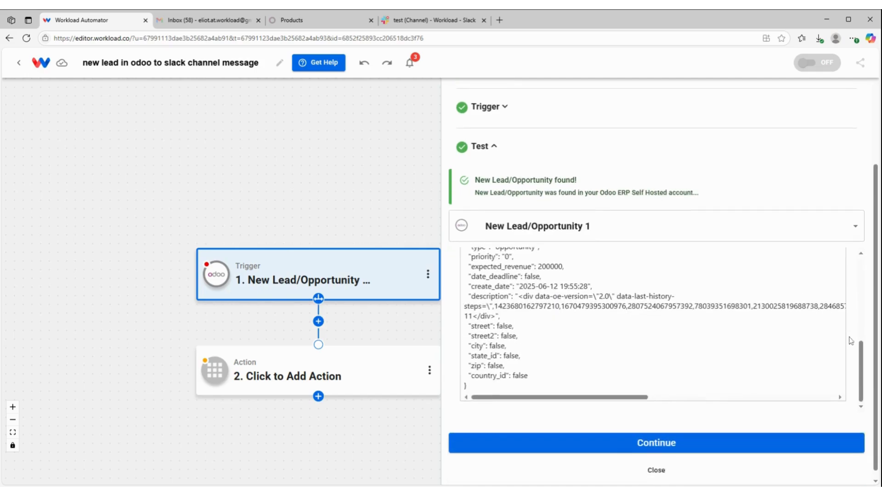
Finish the trigger and set the second step to the Format Data event of AI Formatter by Workload
click(654, 433)
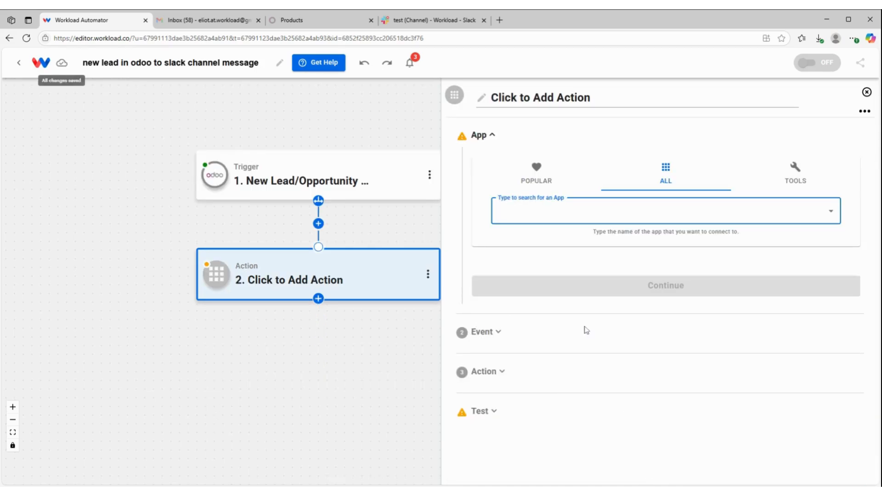
click(803, 169)
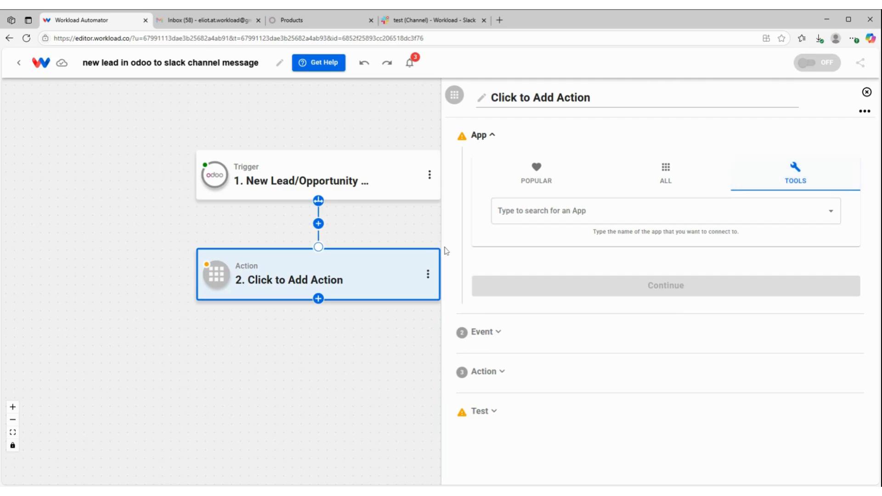
click(517, 211)
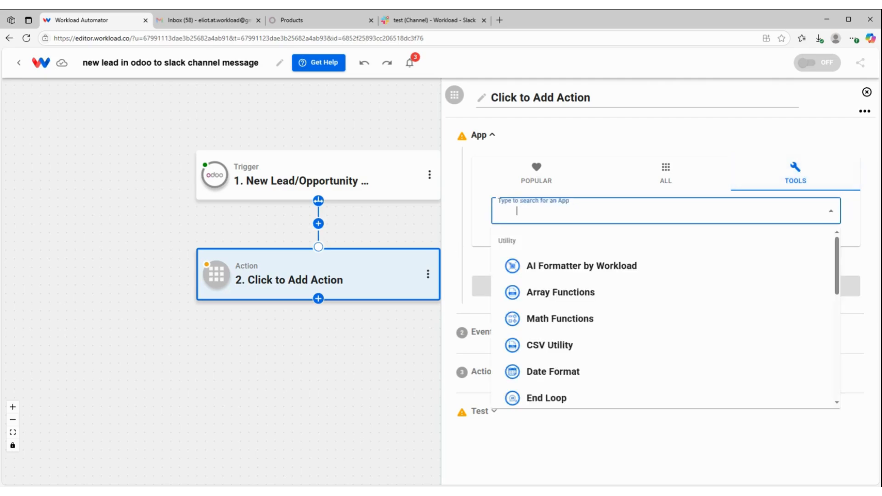
click(566, 271)
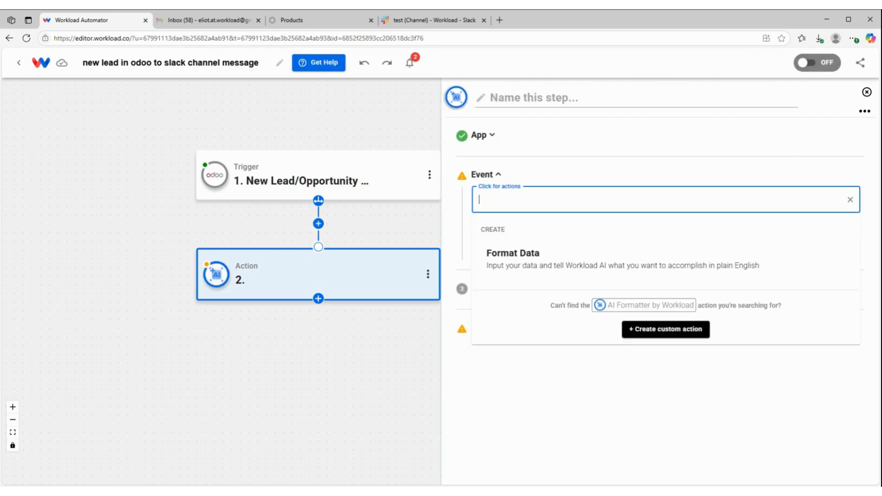
click(536, 264)
click(553, 248)
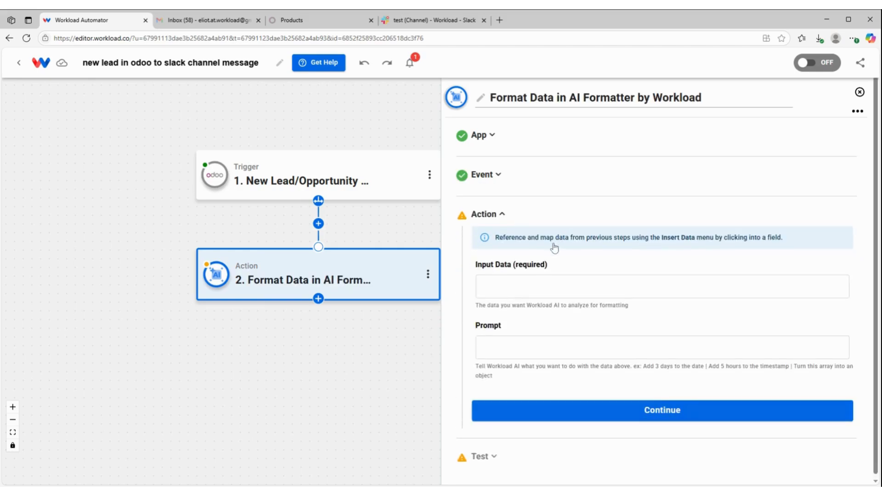
Map the whole partner_id array from the Odoo trigger's output as the formatter's input data
click(583, 296)
click(573, 344)
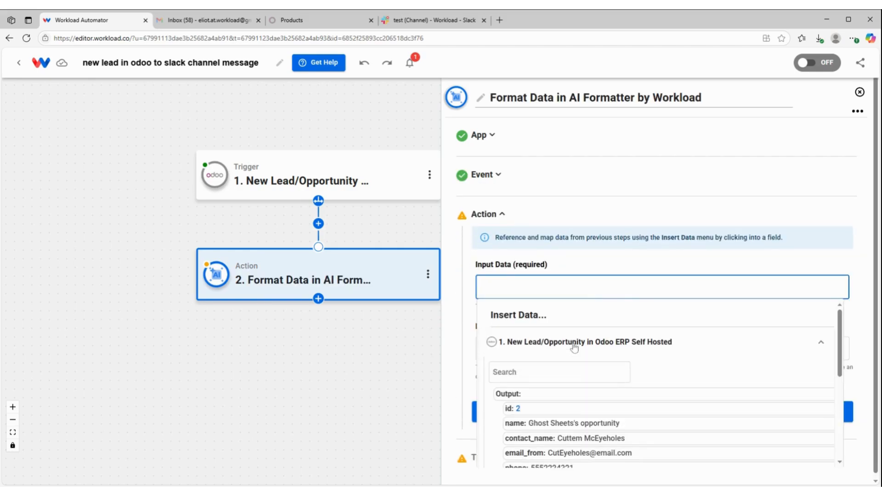
scroll(573, 386, down, 2)
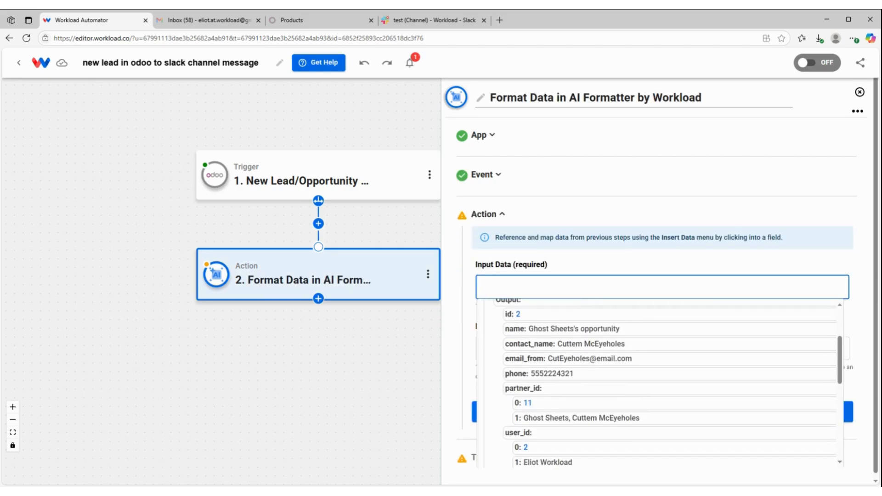
click(542, 389)
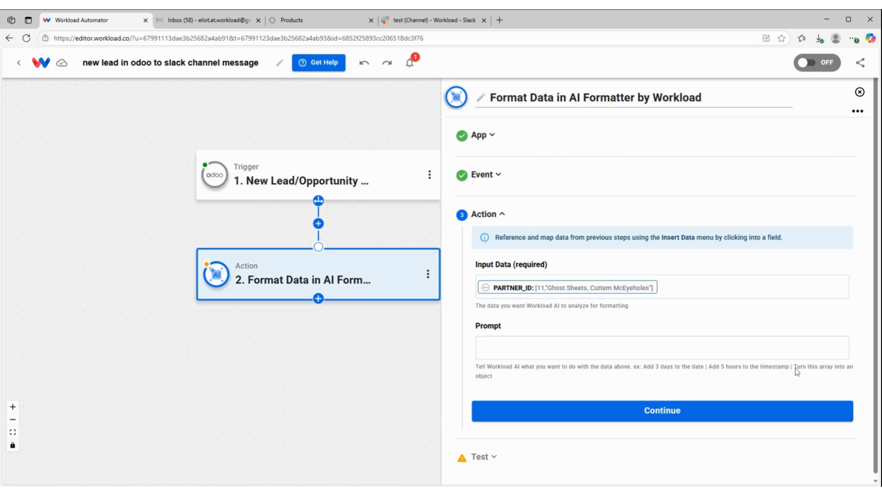
Set the formatter prompt to "Turn this array into an object and split into company name and contact name"
drag(794, 369, 822, 382)
key(ctrl+c)
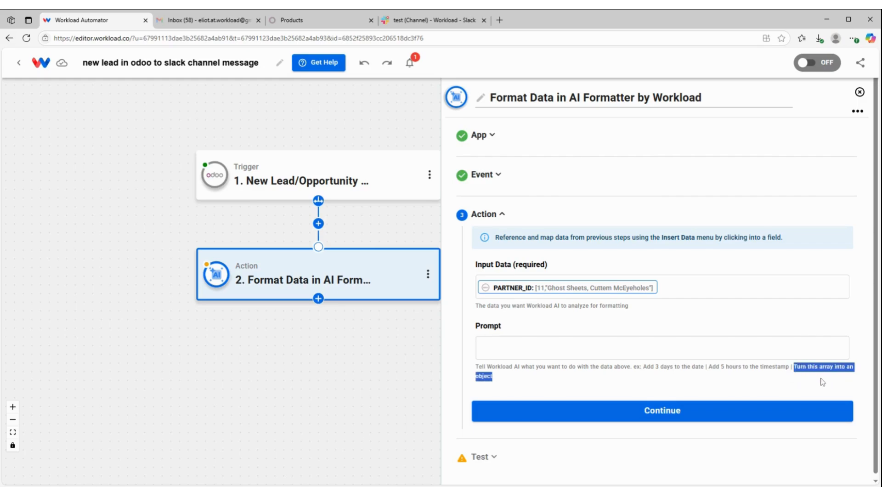
click(548, 337)
key(ctrl+v)
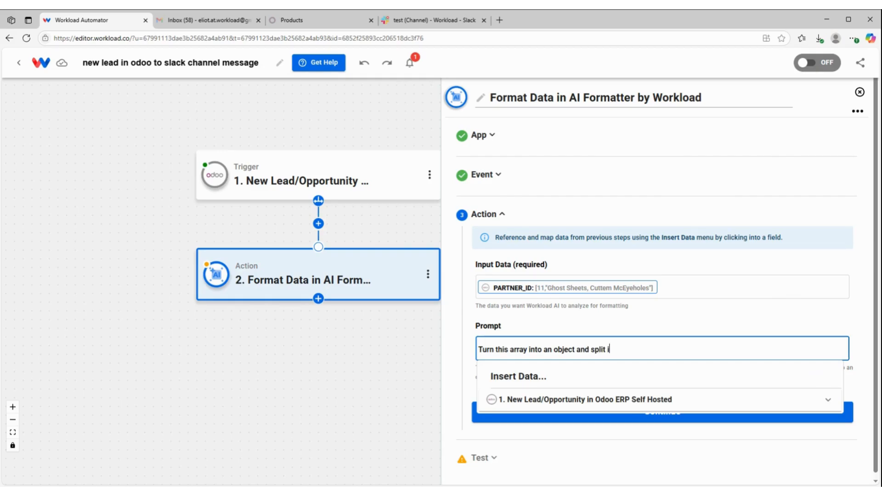
text(and split into company name and n)
key(BackSpace)
text(contact name)
click(711, 328)
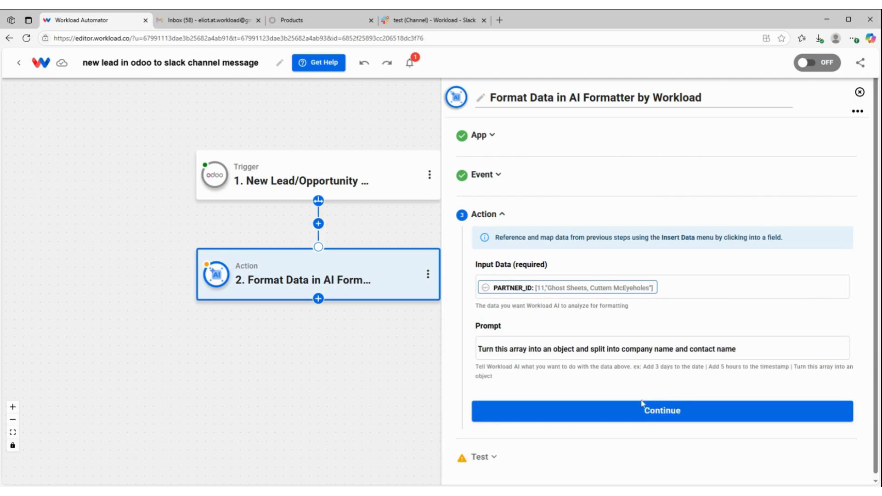
Run the test of the Format Data action and finish that step's setup
click(635, 419)
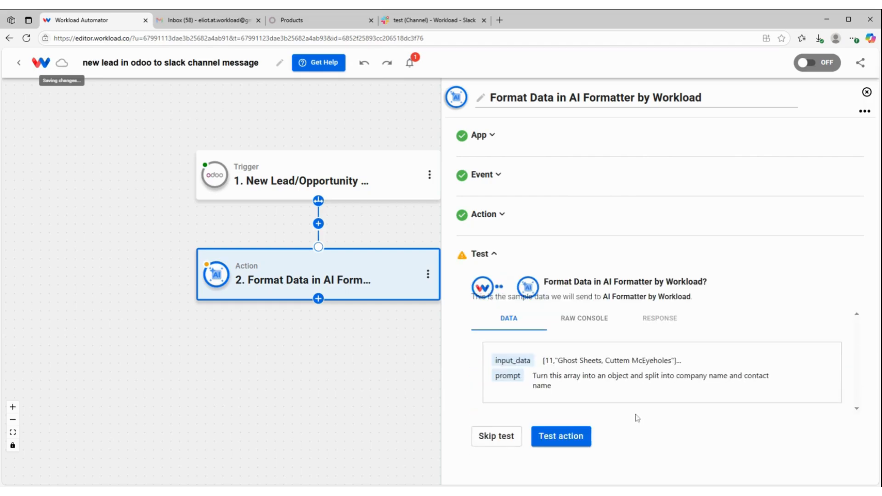
click(558, 441)
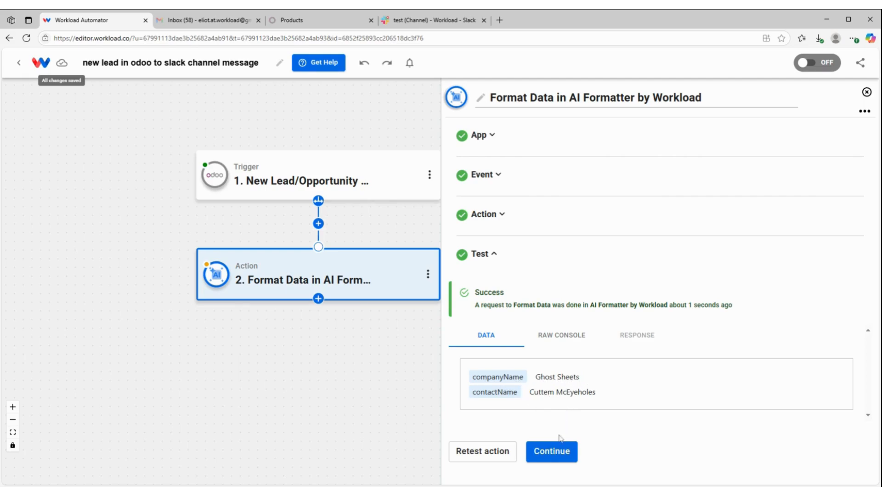
click(553, 452)
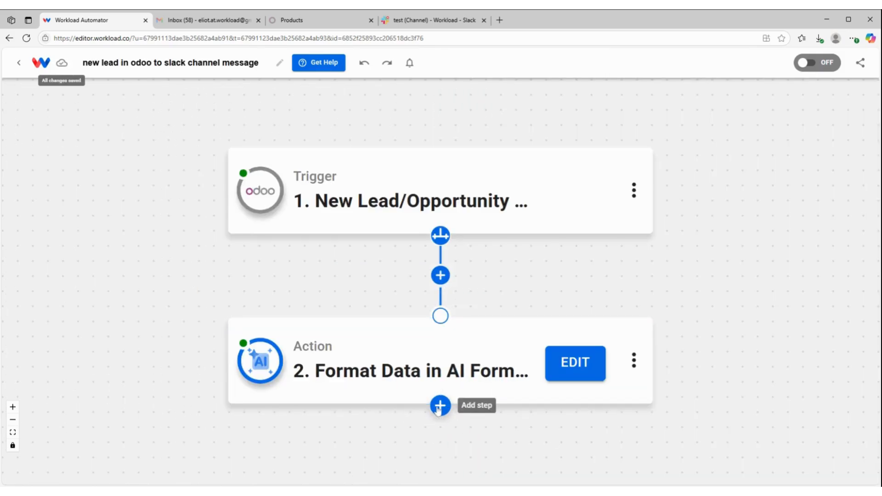
Add a third step after the Format Data action and choose Slack as its app
click(439, 406)
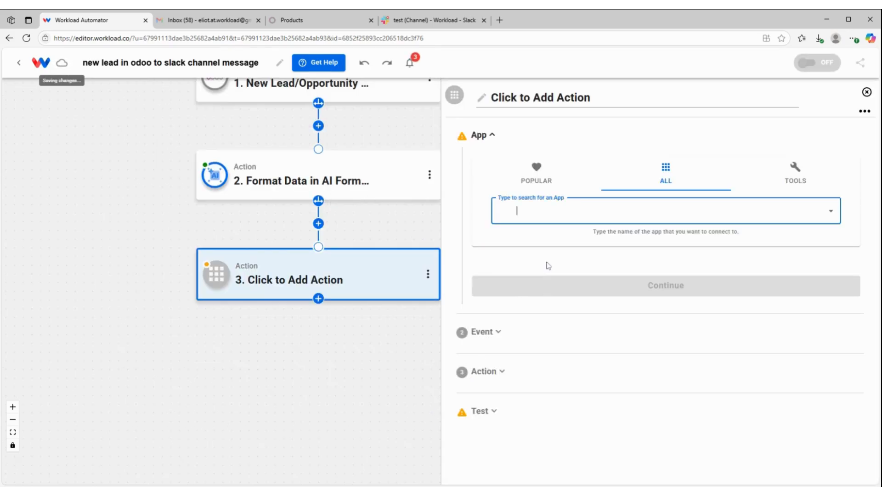
text(slack)
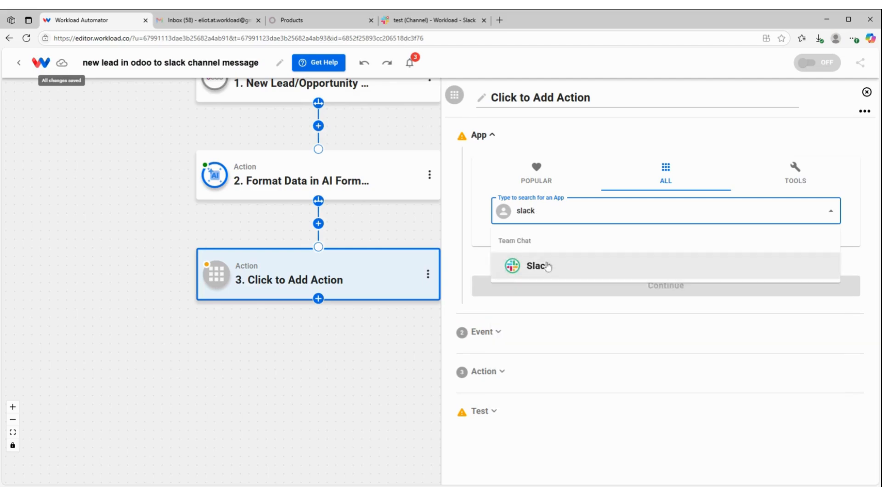
click(548, 266)
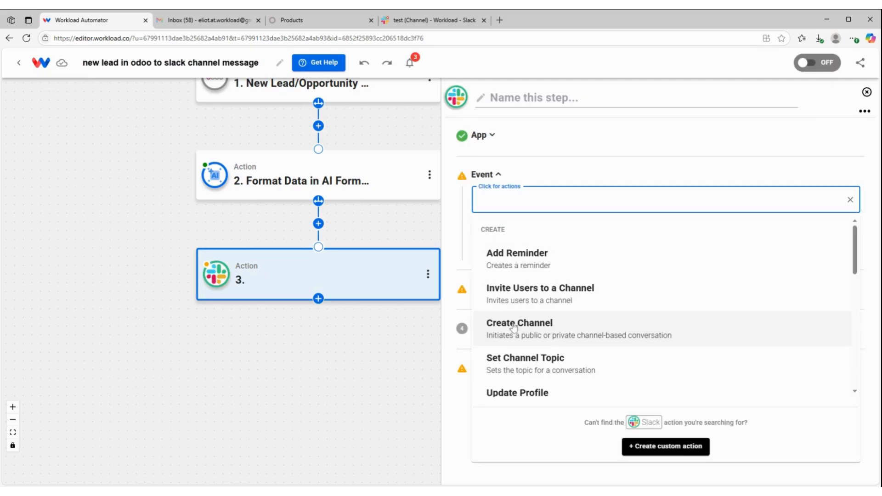
Set the Slack step's event to Send Channel Message and accept the connected Slack - Workload account
scroll(524, 340, down, 10)
click(529, 381)
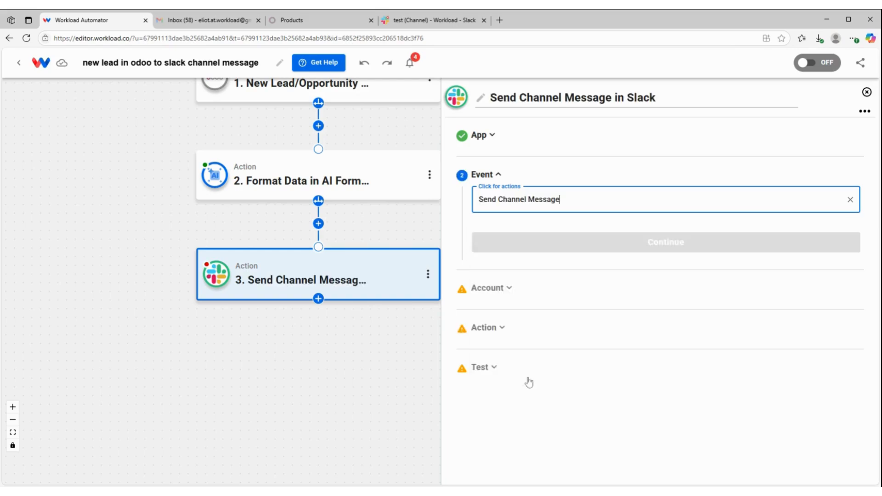
click(621, 242)
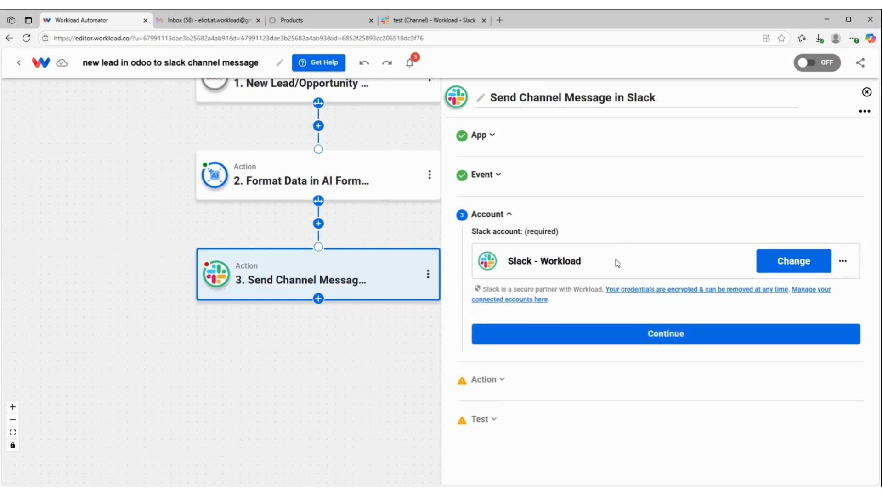
click(619, 334)
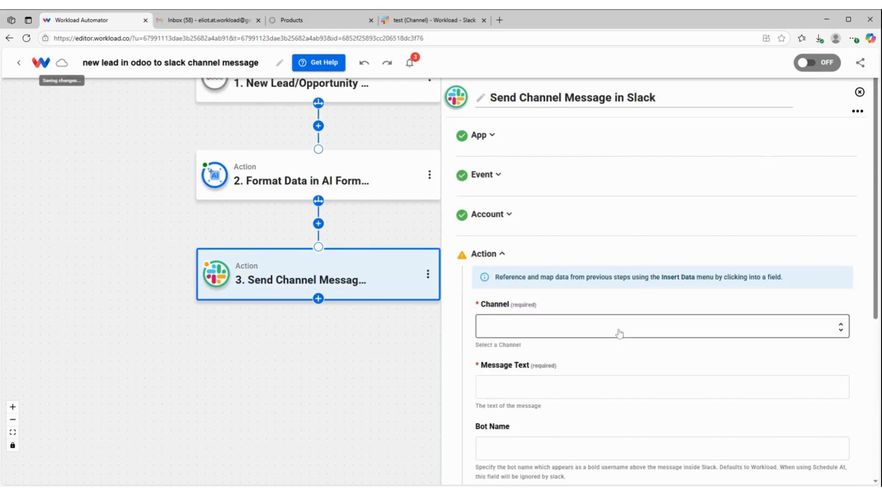
Select the test channel as the destination for the Slack message
click(559, 322)
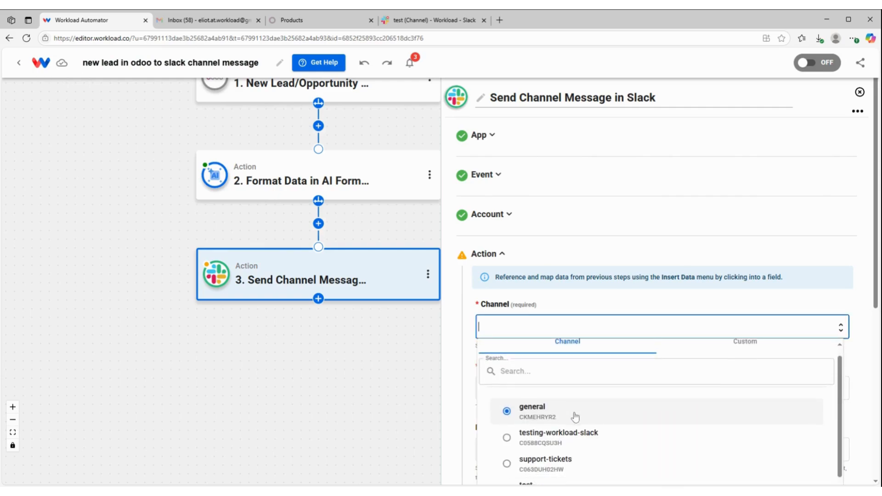
scroll(574, 416, down, 3)
click(546, 375)
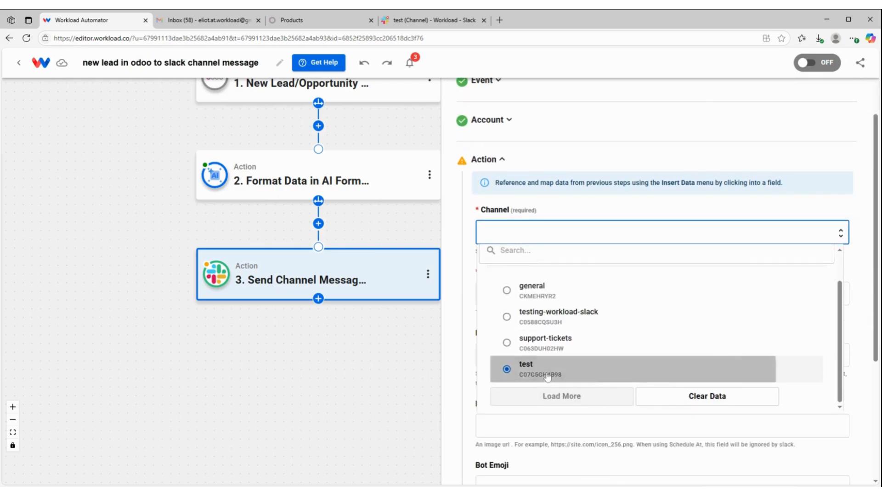
Map contact_name from the Odoo trigger's output as the Slack message's bot name
scroll(544, 208, down, 1)
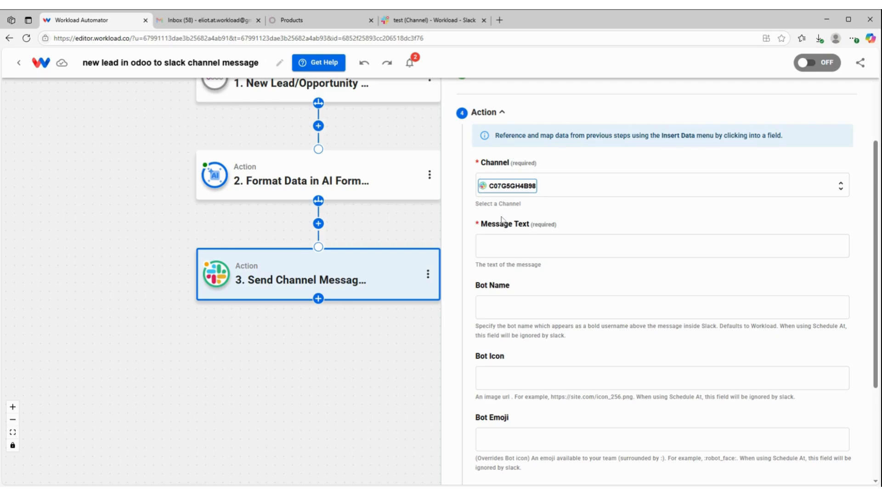
click(519, 305)
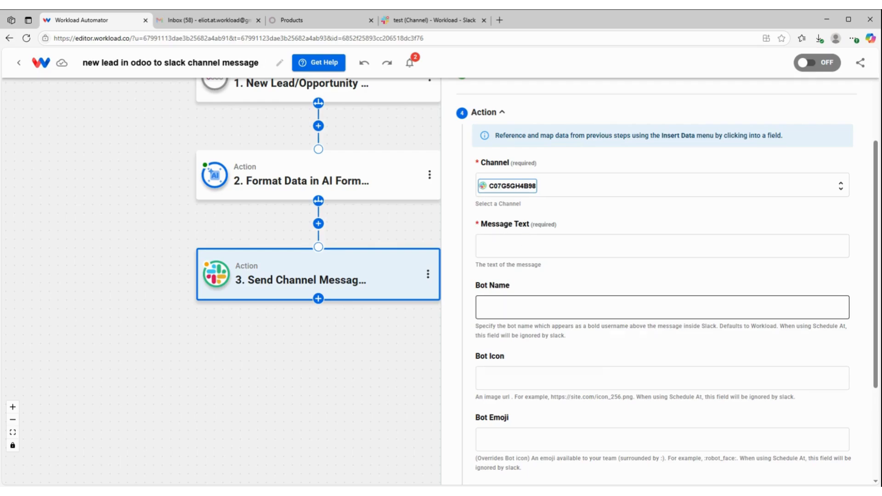
click(519, 307)
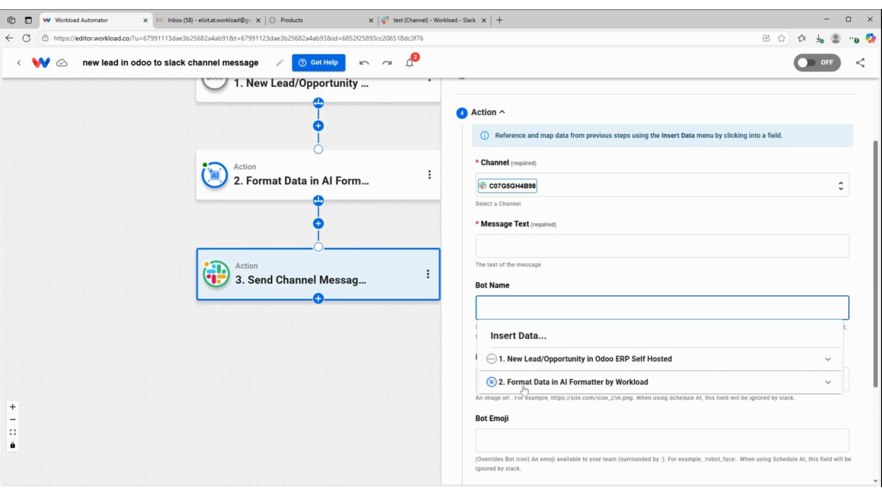
click(535, 360)
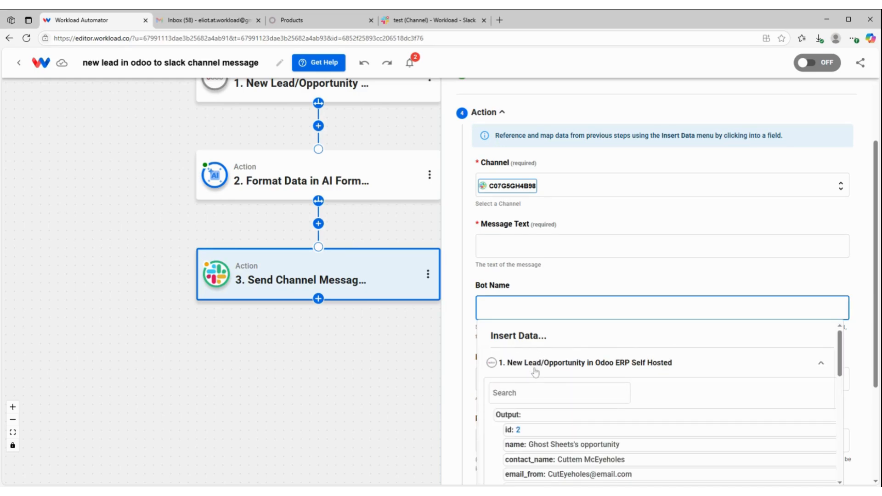
scroll(535, 372, down, 1)
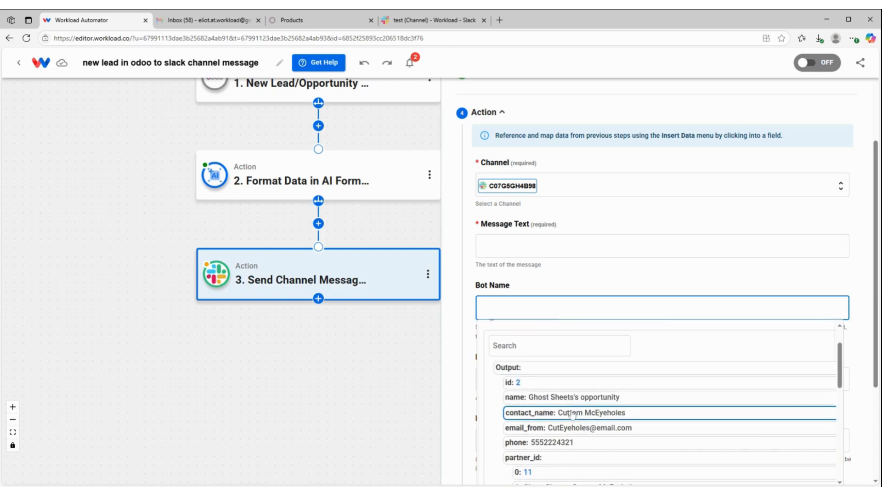
click(597, 416)
click(553, 281)
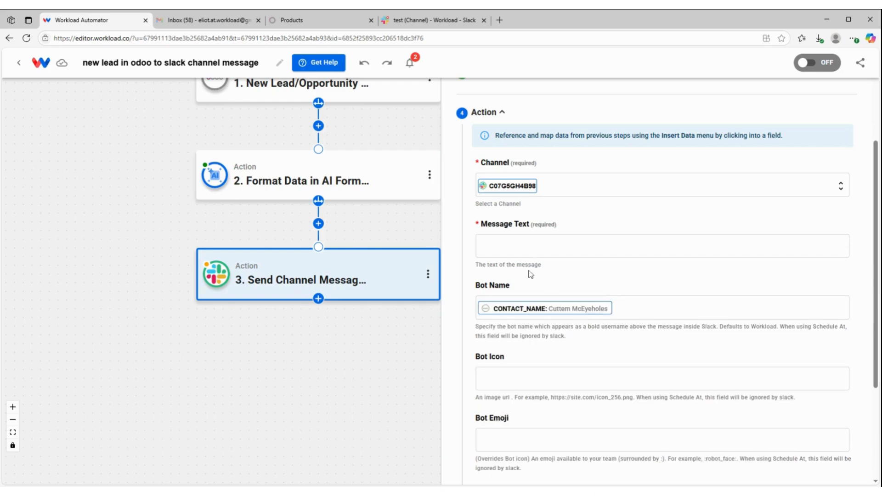
click(532, 246)
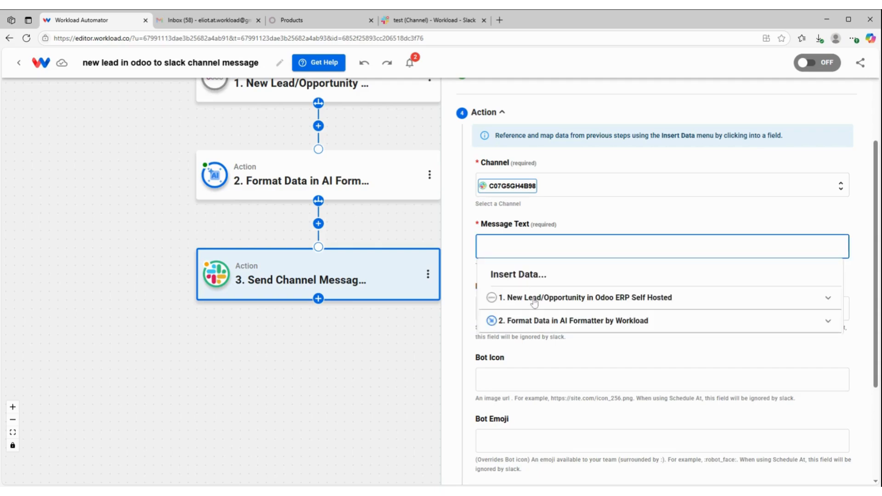
click(535, 302)
scroll(545, 326, down, 2)
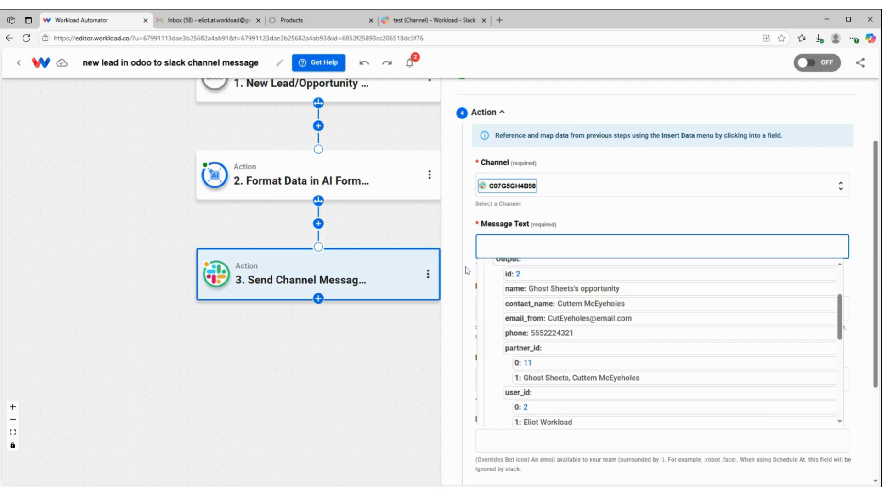
click(554, 207)
Insert companyName from the Format Data output as the first line of the Slack message text
click(551, 247)
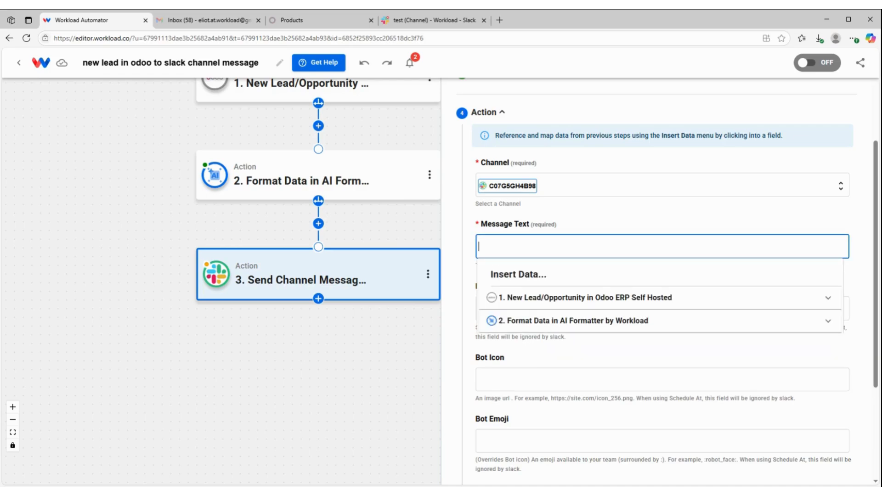
click(541, 325)
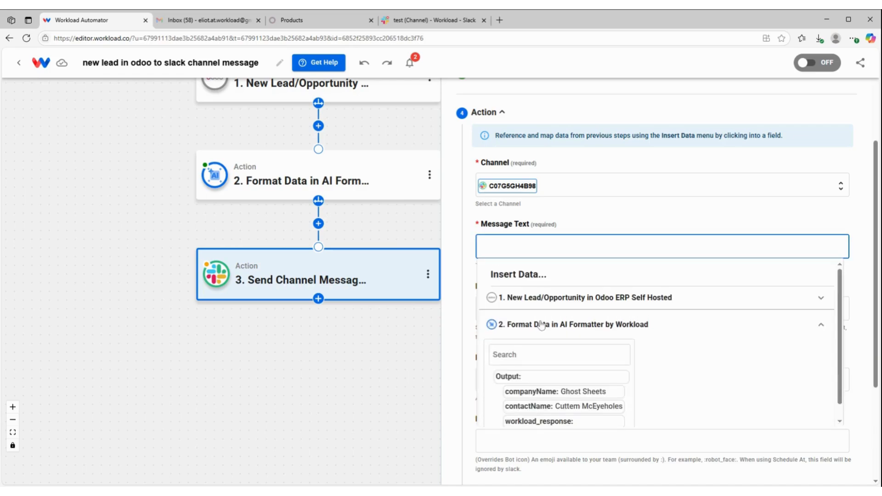
click(565, 392)
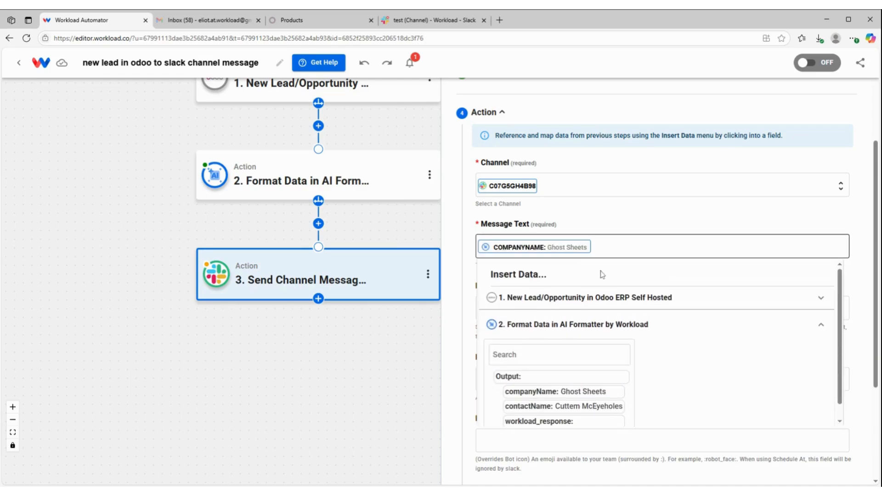
Add the Odoo trigger's email_from and phone values to the message text, each on its own new line
click(604, 249)
key(Return)
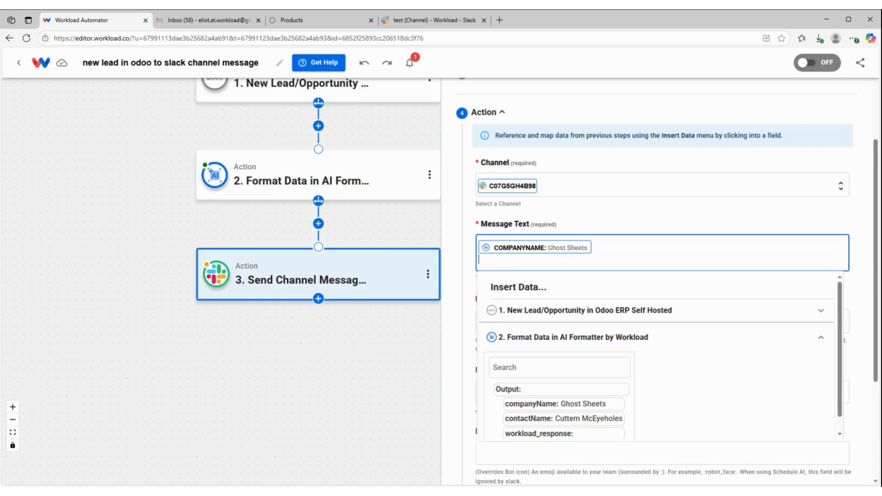
click(523, 310)
scroll(649, 295, down, 2)
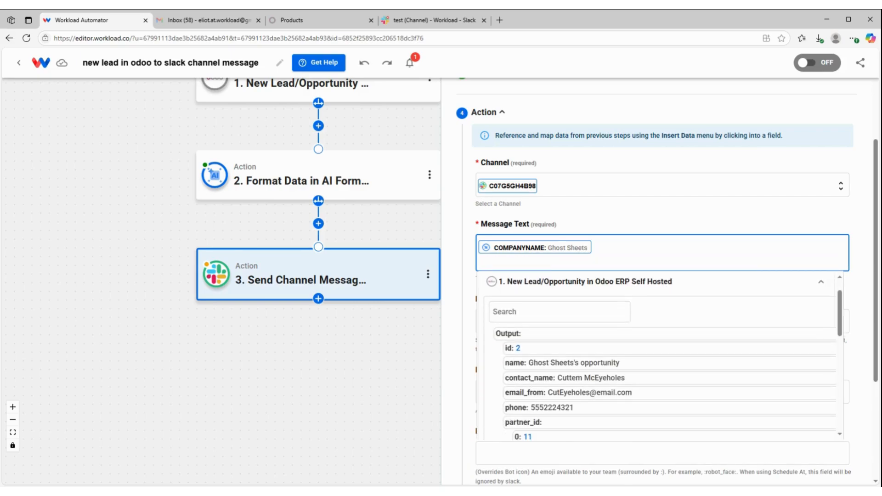
click(557, 378)
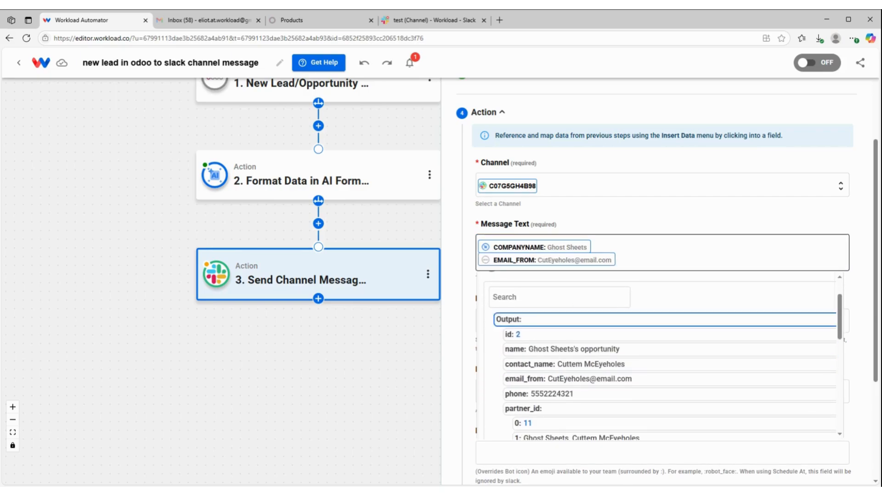
key(Return)
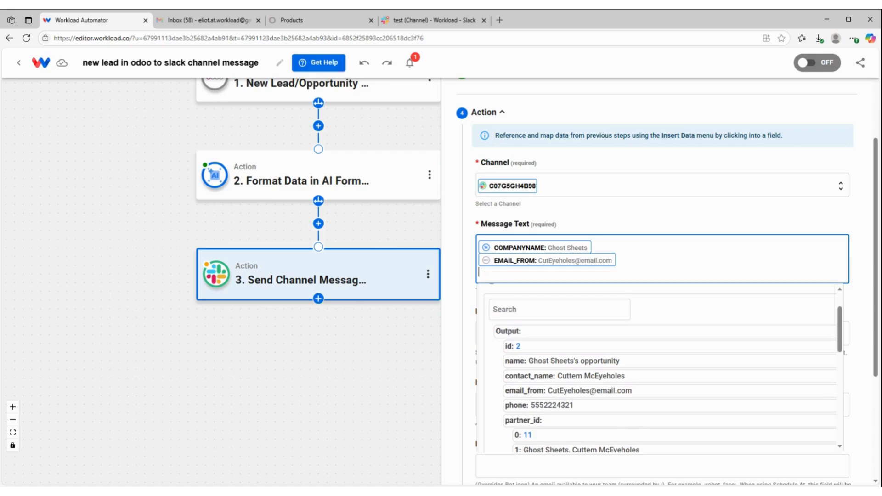
click(555, 407)
Add a new message line reading "expected revenue:" followed by the Odoo trigger's expected_revenue value
scroll(573, 372, down, 3)
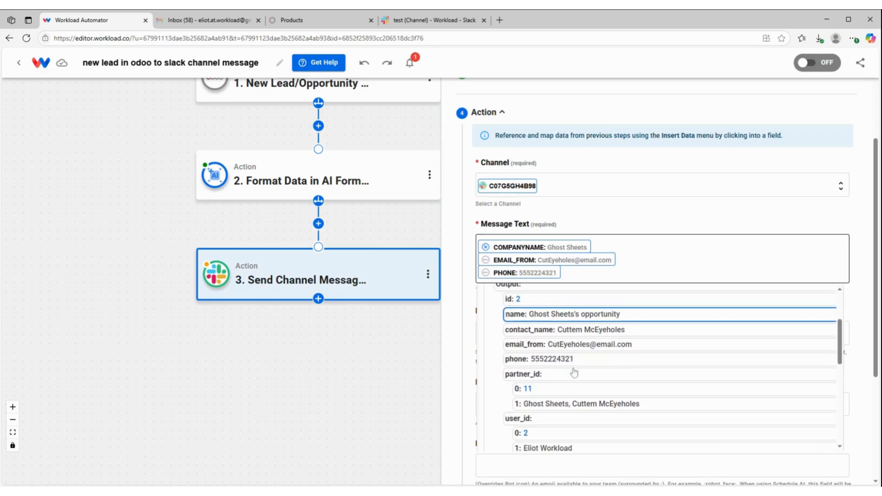
scroll(574, 372, down, 2)
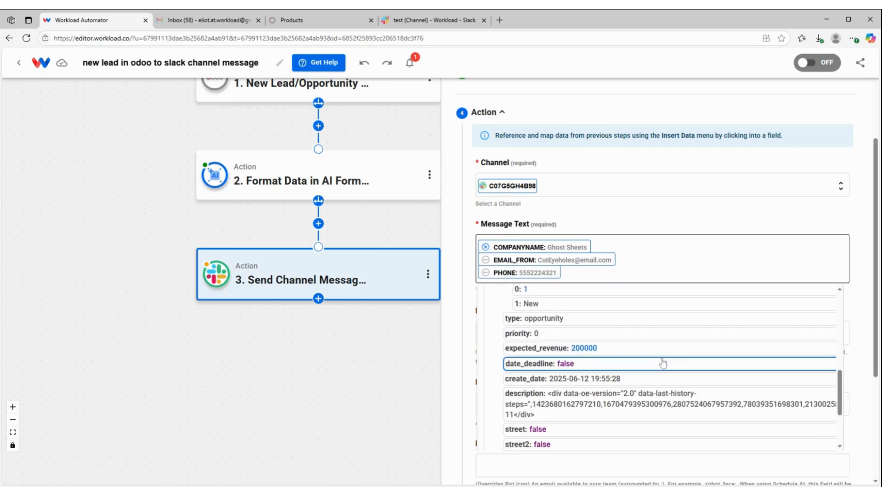
scroll(662, 381, down, 1)
scroll(661, 390, up, 1)
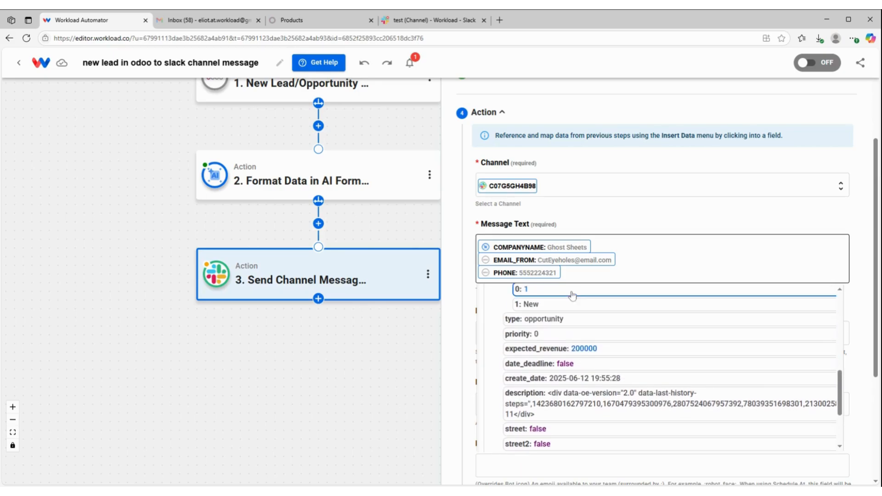
click(561, 272)
key(Return)
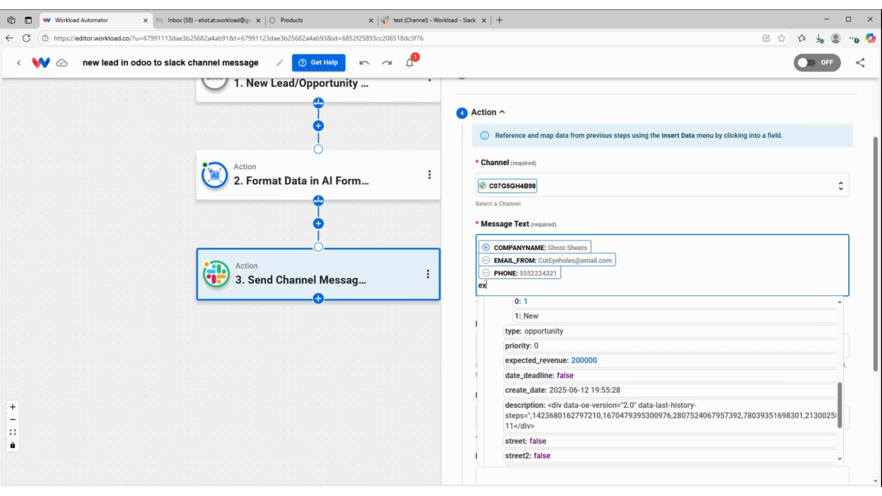
text(expected revenue:)
click(584, 361)
double_click(584, 361)
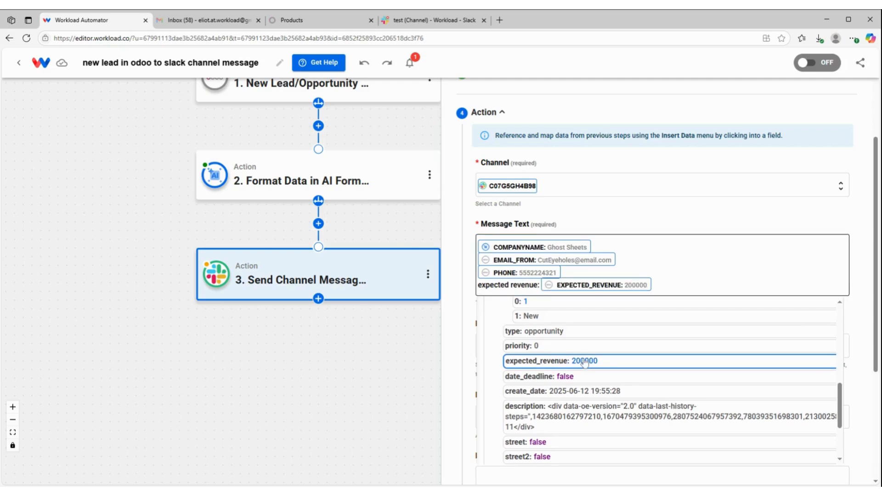
click(688, 224)
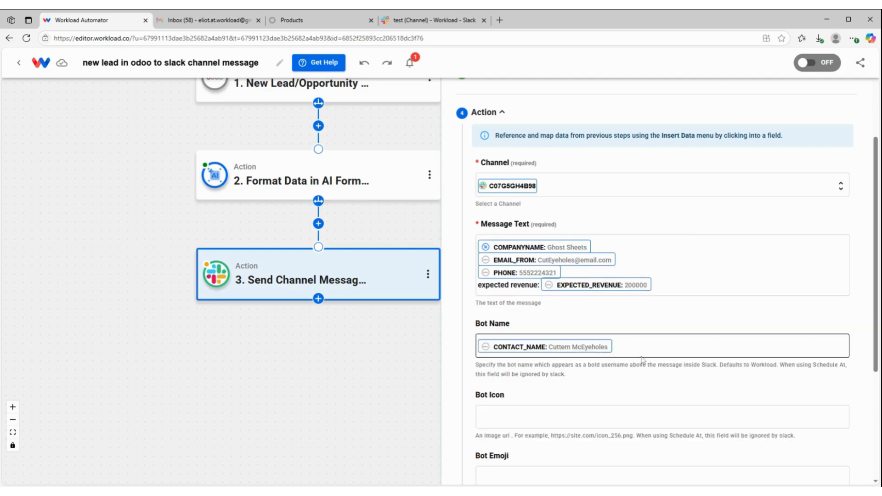
Run the test of the Send Channel Message action, review its response data and finish that step's setup
scroll(666, 339, down, 2)
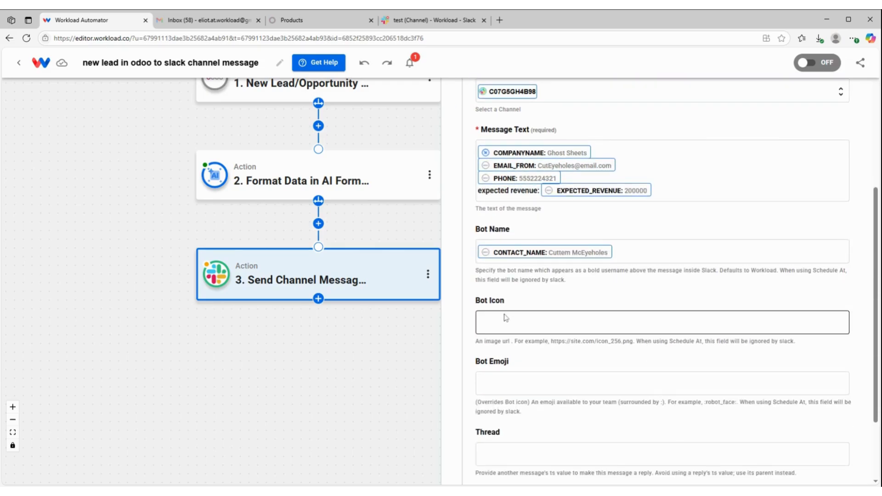
scroll(568, 376, down, 2)
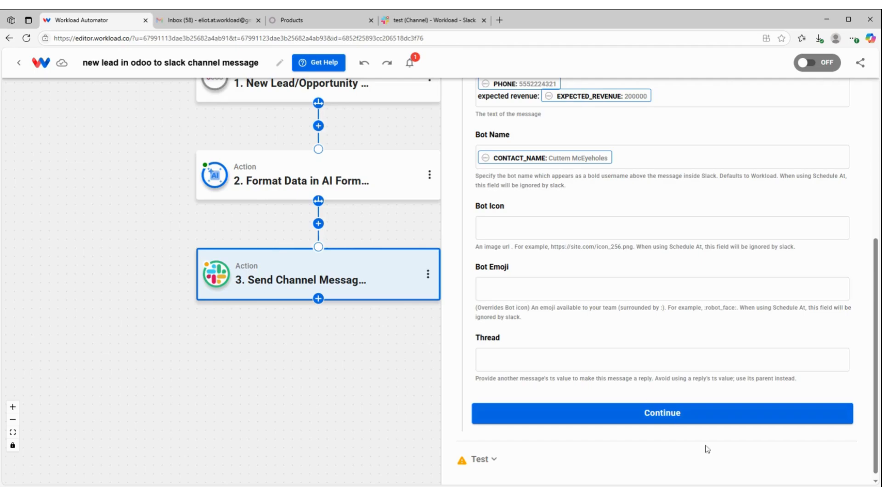
click(685, 415)
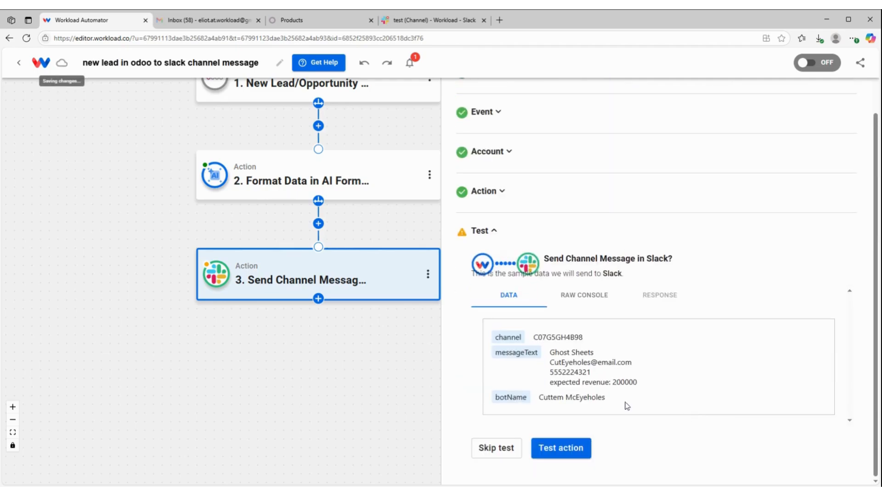
click(563, 450)
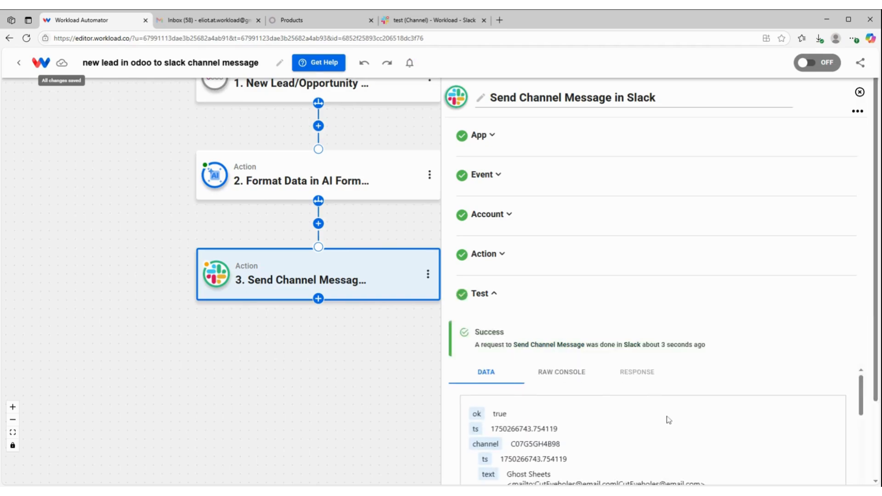
scroll(666, 418, down, 3)
scroll(669, 420, up, 3)
scroll(668, 420, down, 6)
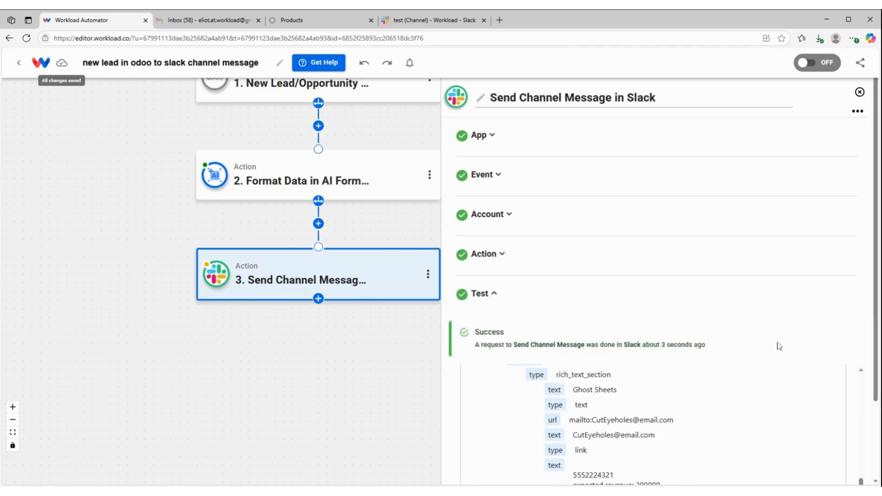
scroll(748, 382, down, 3)
click(552, 463)
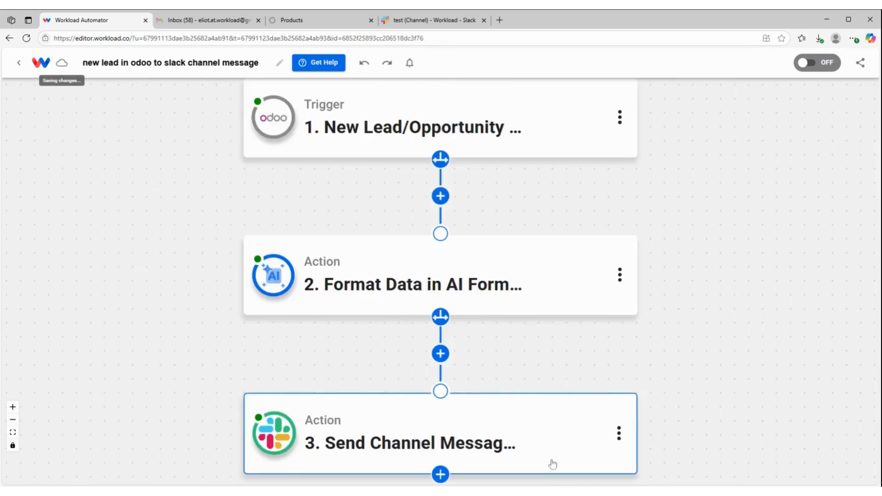
Switch to Slack and check the test message posted in the test channel
click(430, 24)
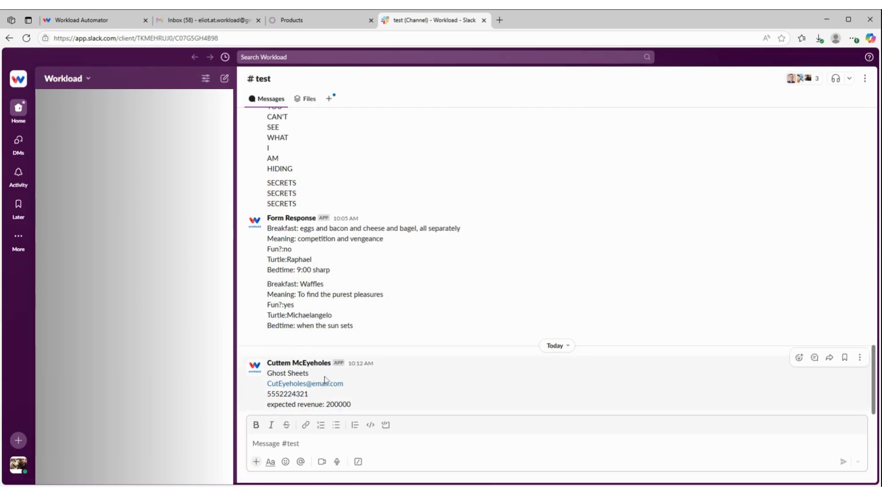
click(332, 363)
click(323, 365)
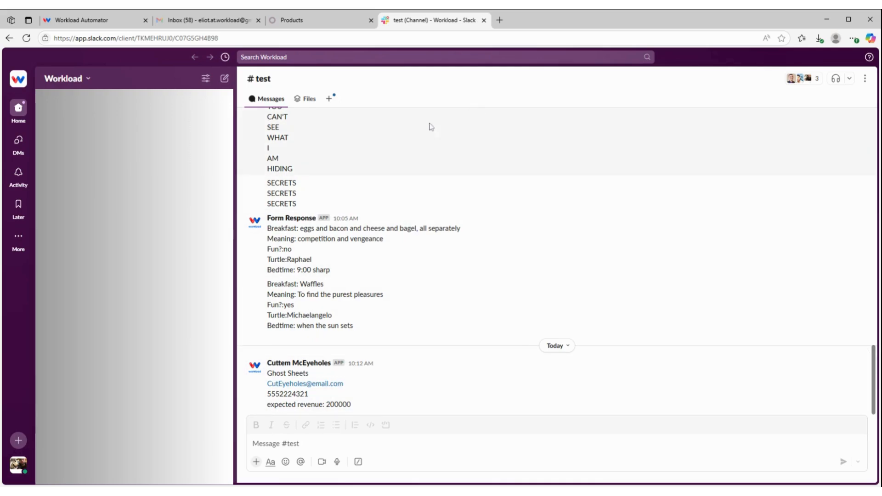
Return to the Workload automation editor and turn the "new lead in odoo to slack channel message" workflow on
click(93, 21)
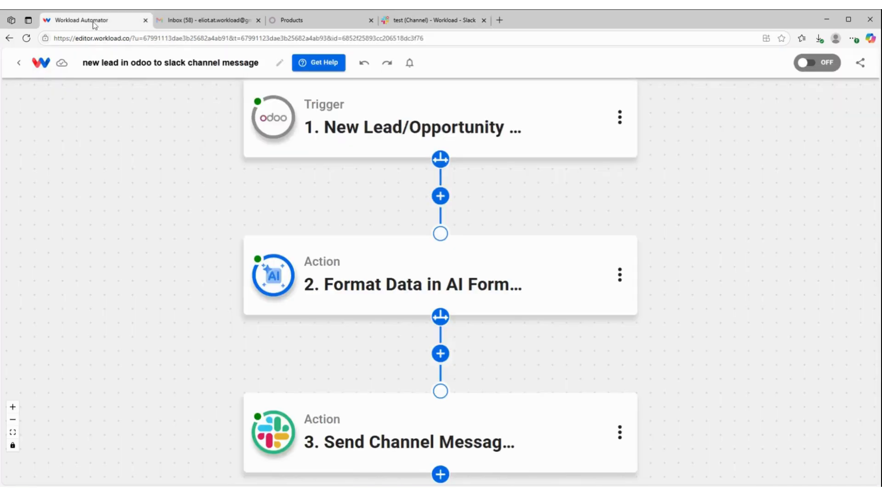
mouse_move(278, 111)
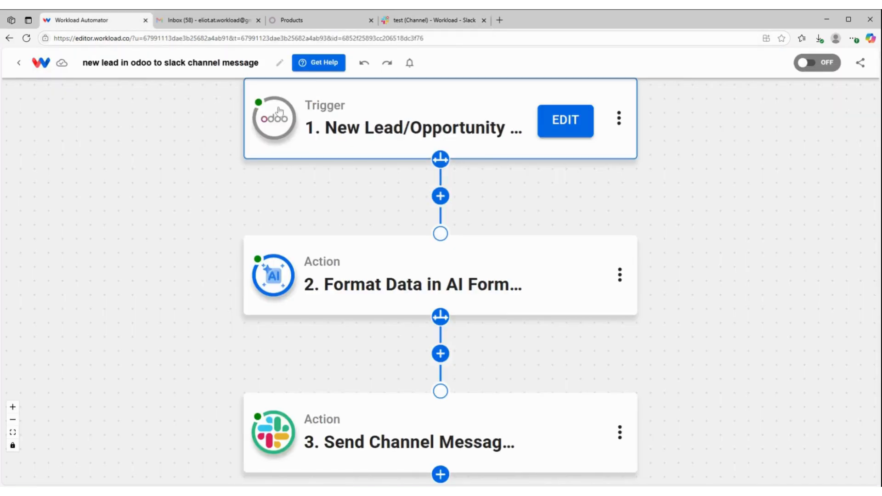
mouse_move(260, 436)
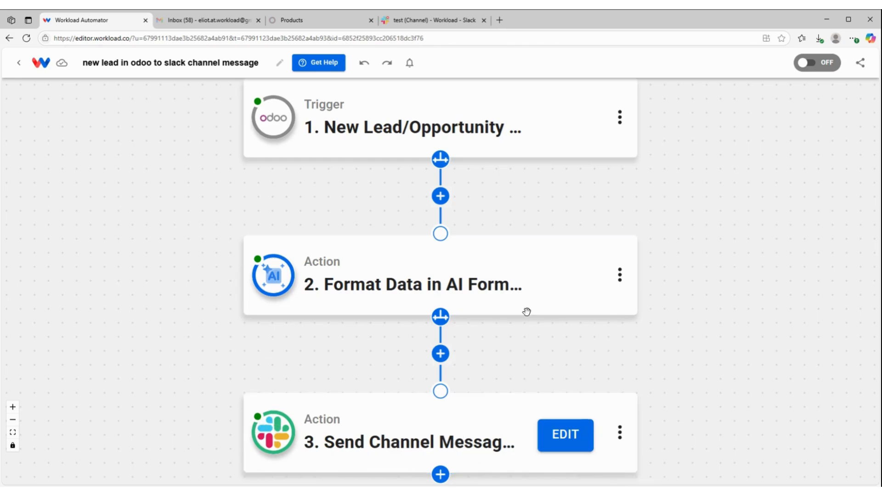
click(818, 63)
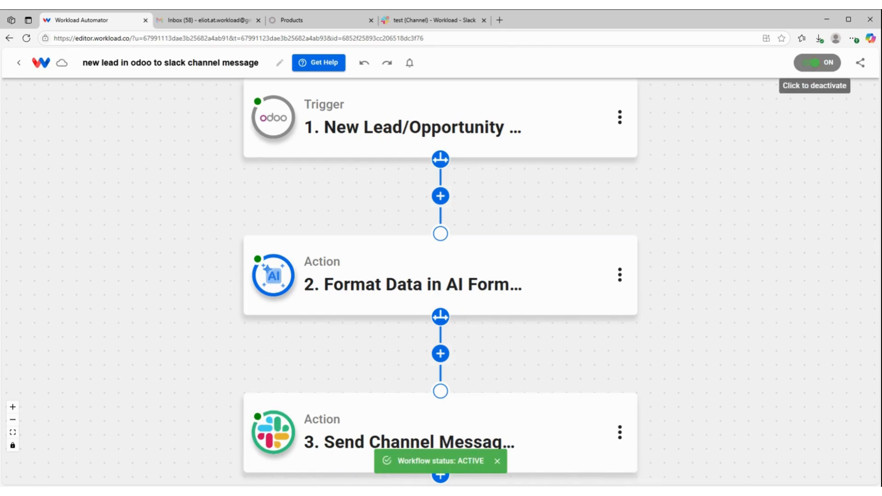